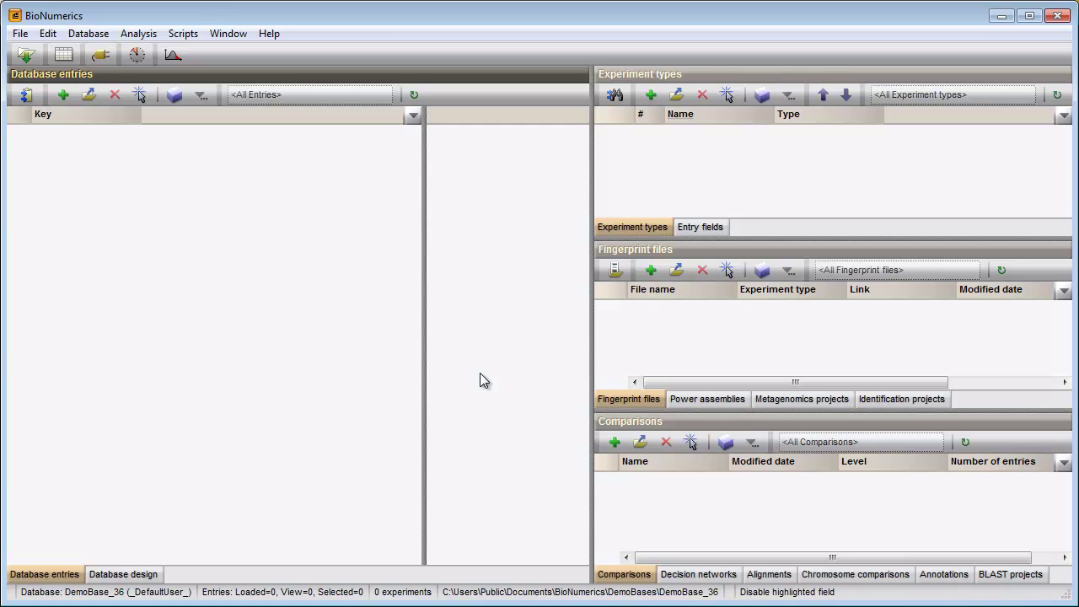
Activate the Spa Typing Plugin from the plugin list and accept its installation
left_click(100, 55)
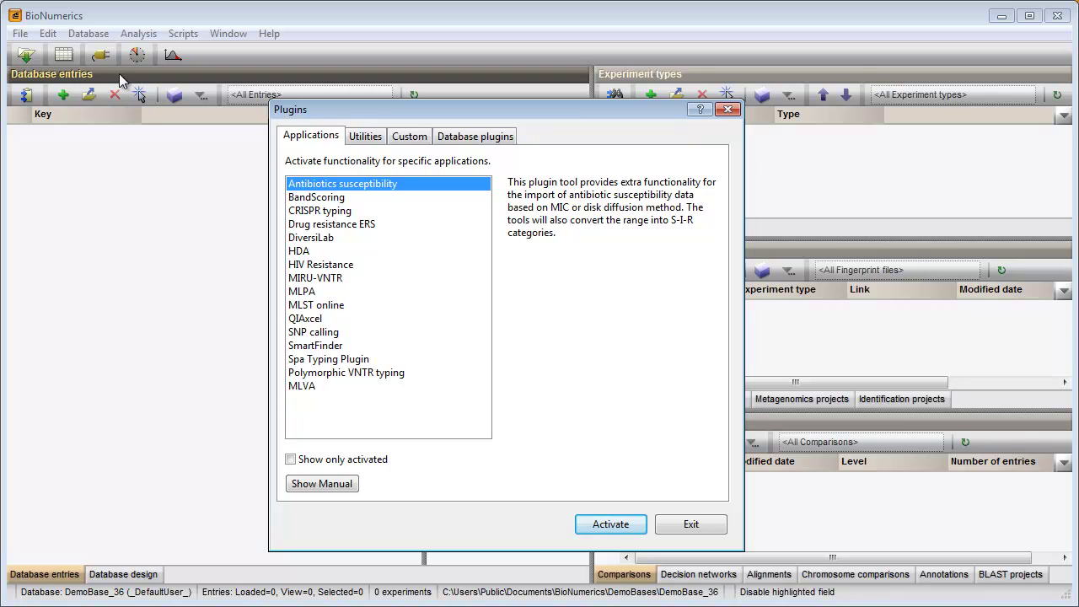
left_click(335, 360)
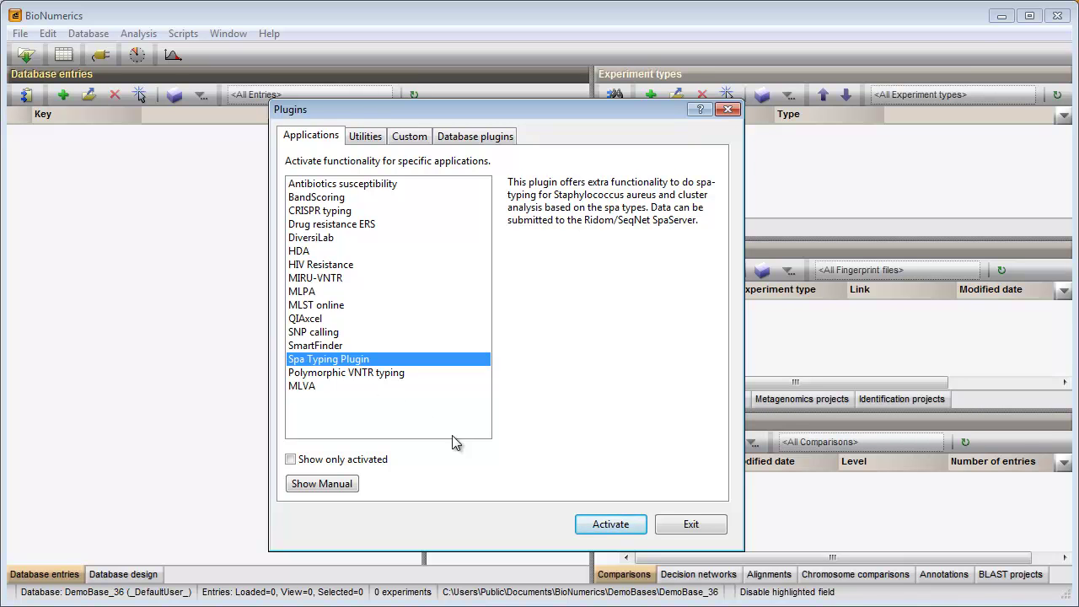
left_click(592, 526)
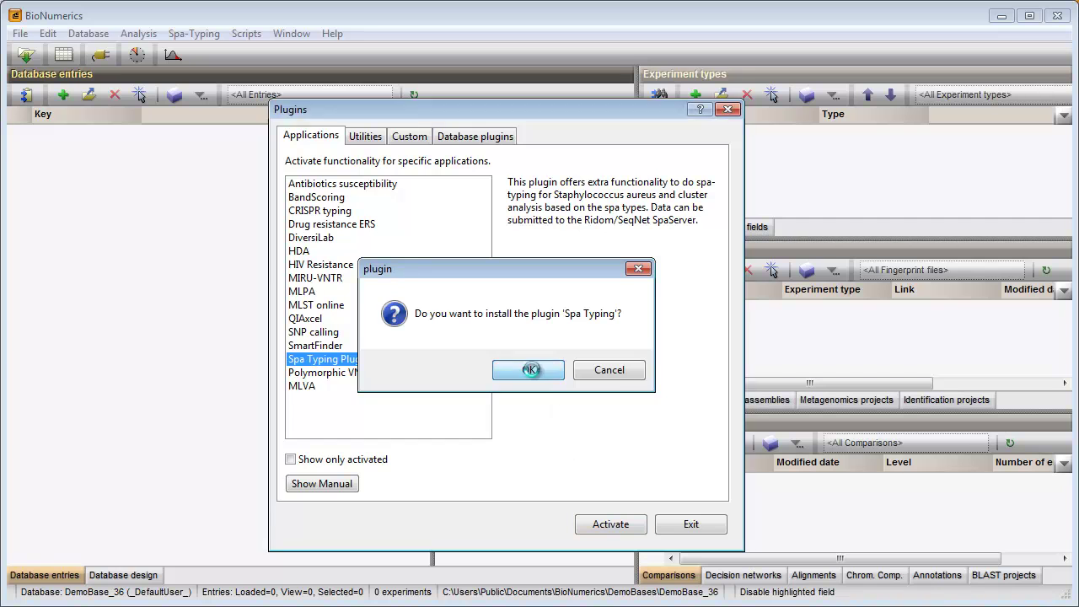
left_click(530, 369)
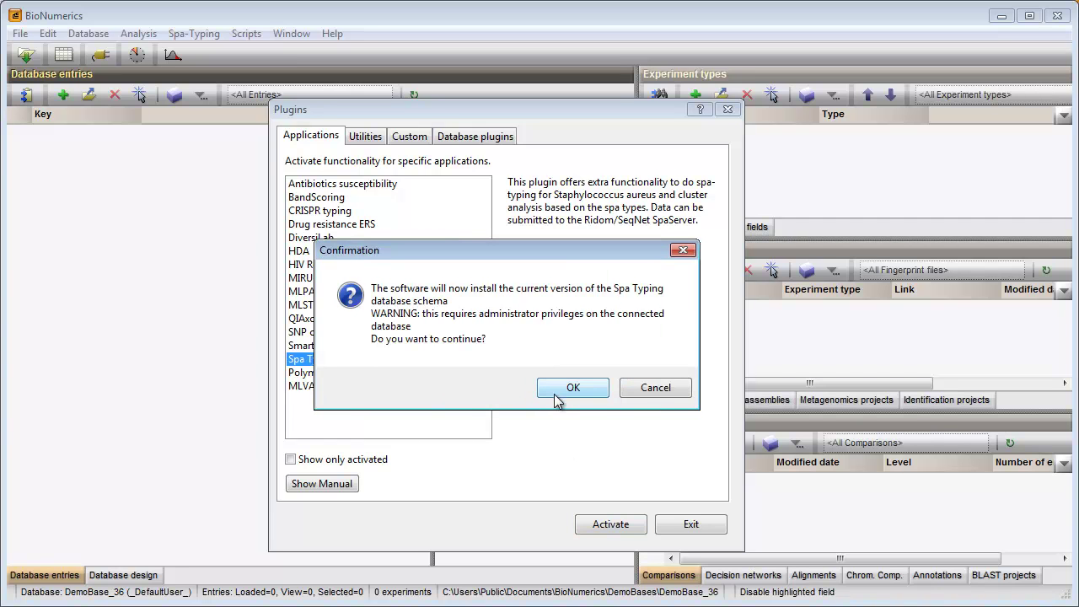
Approve the Spa Typing database schema installation and view the advanced assembly settings
left_click(554, 394)
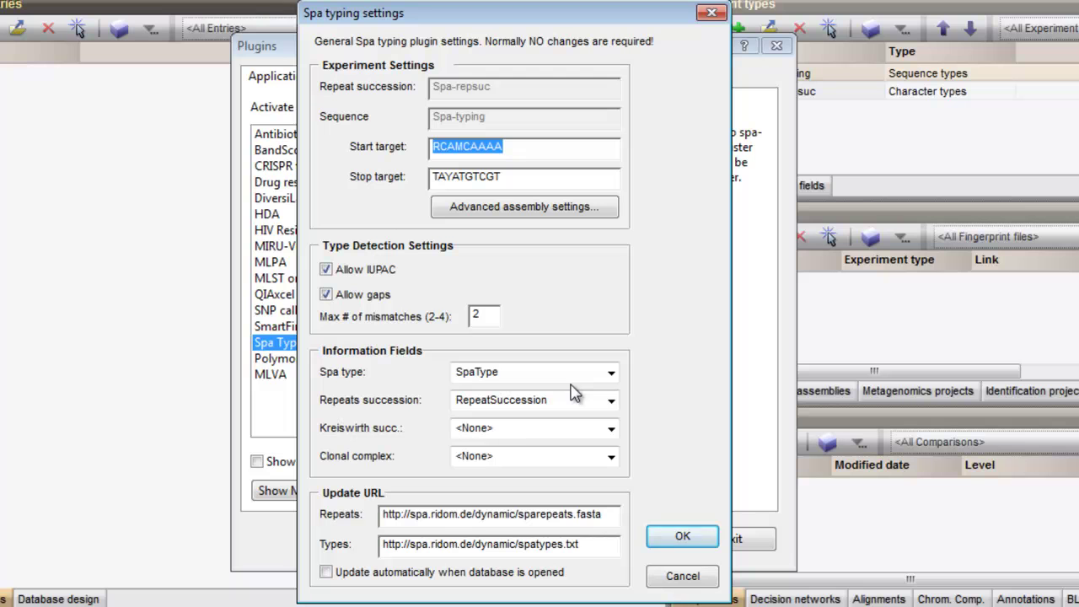
left_click(563, 209)
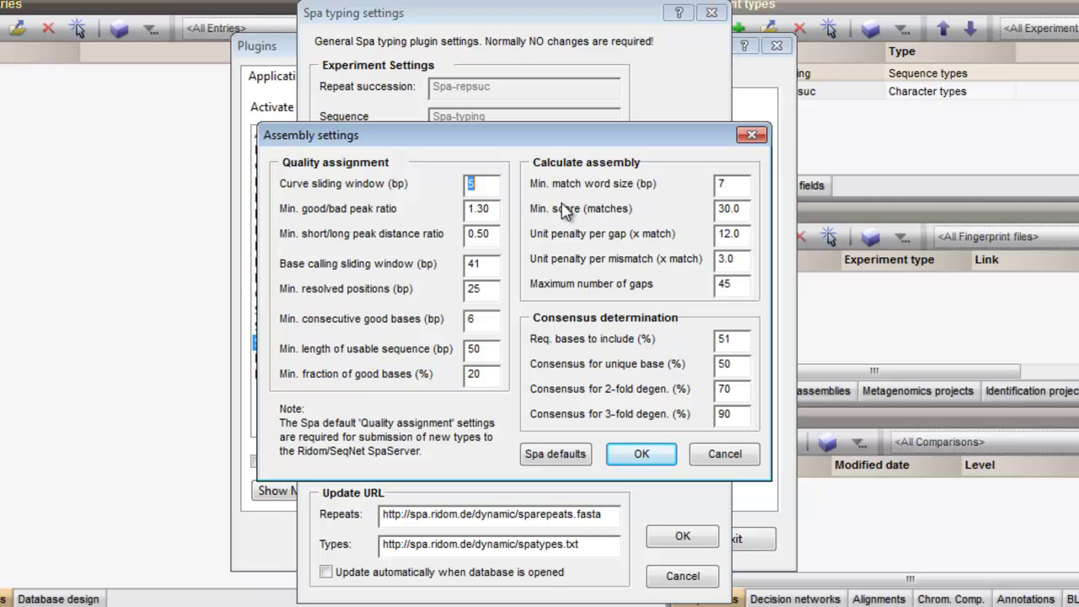
Cancel the Assembly settings dialog, keeping the default assembly parameters
left_click(699, 453)
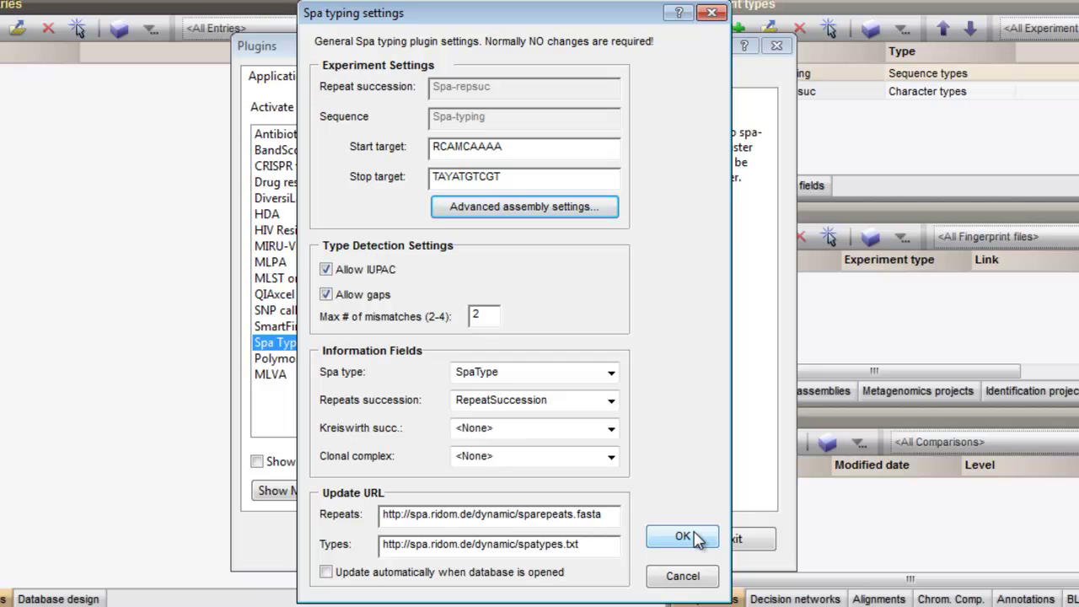
Accept the default Spa typing settings and acknowledge the Installation complete message
left_click(696, 540)
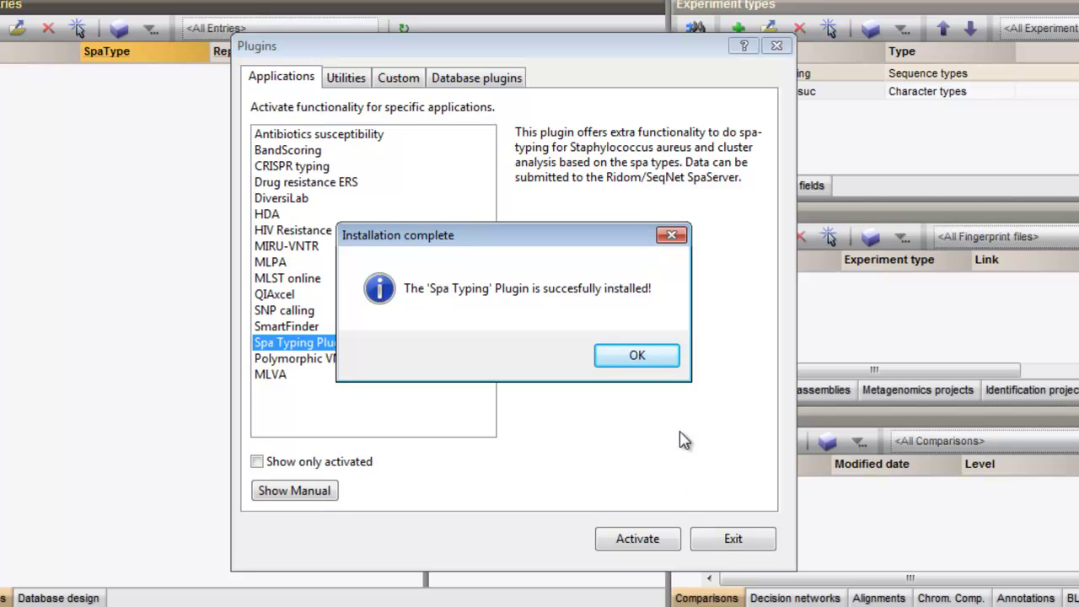
left_click(654, 355)
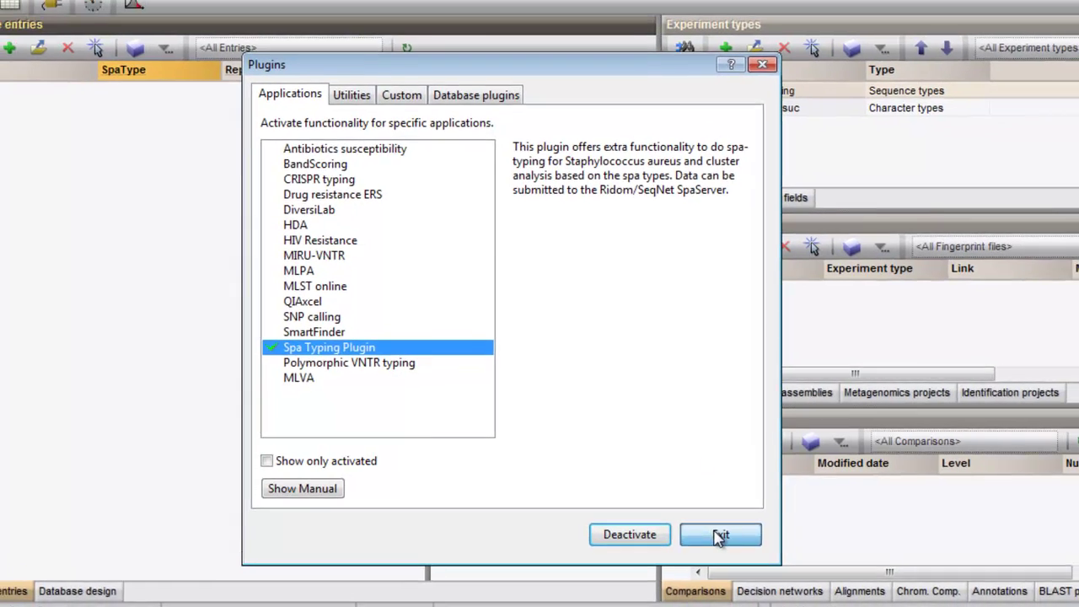
Exit the Plugins dialog to return to the database with the new Spa fields and experiments
left_click(729, 538)
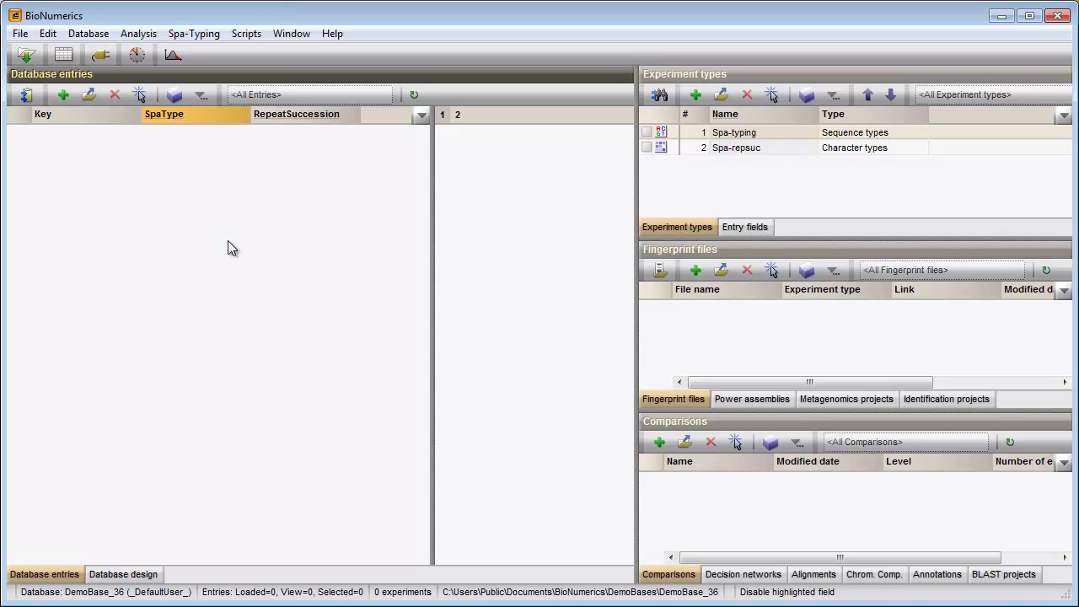
left_click(195, 34)
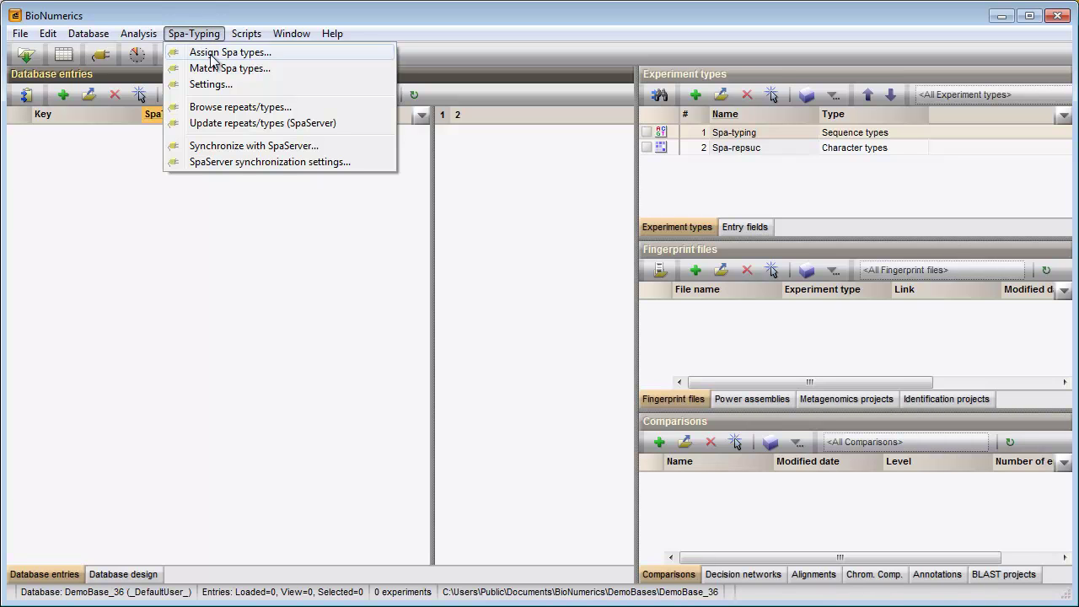
left_click(219, 84)
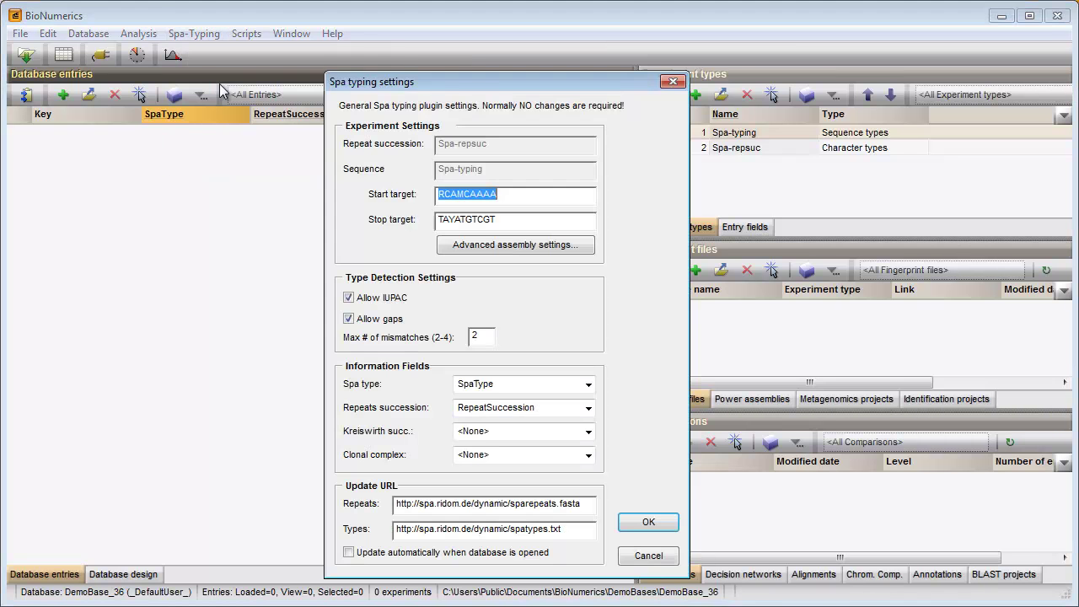
left_click(644, 558)
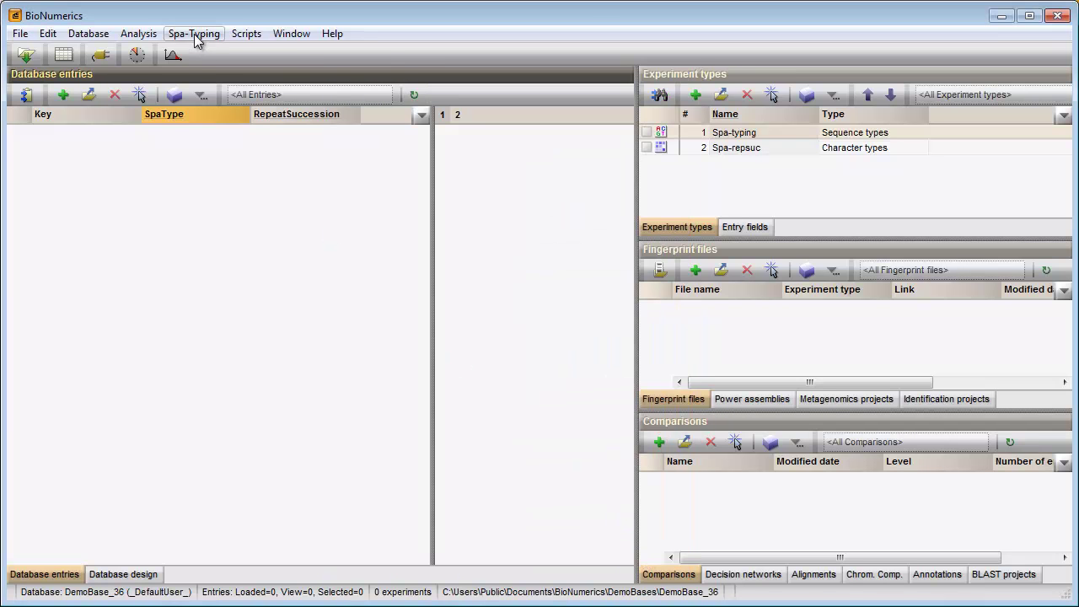
left_click(193, 34)
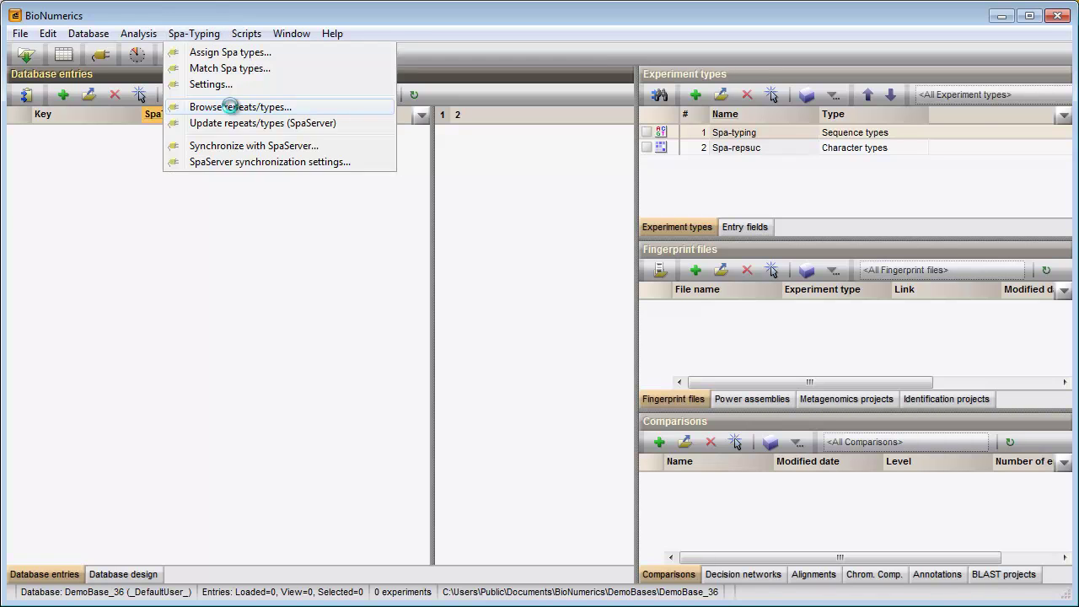
left_click(232, 108)
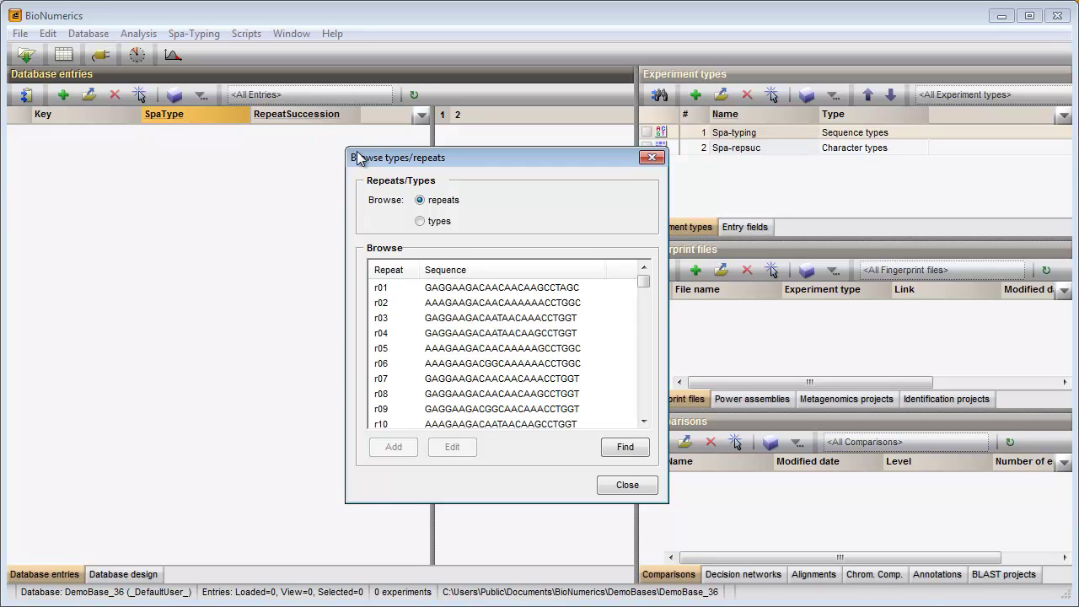
left_click(421, 221)
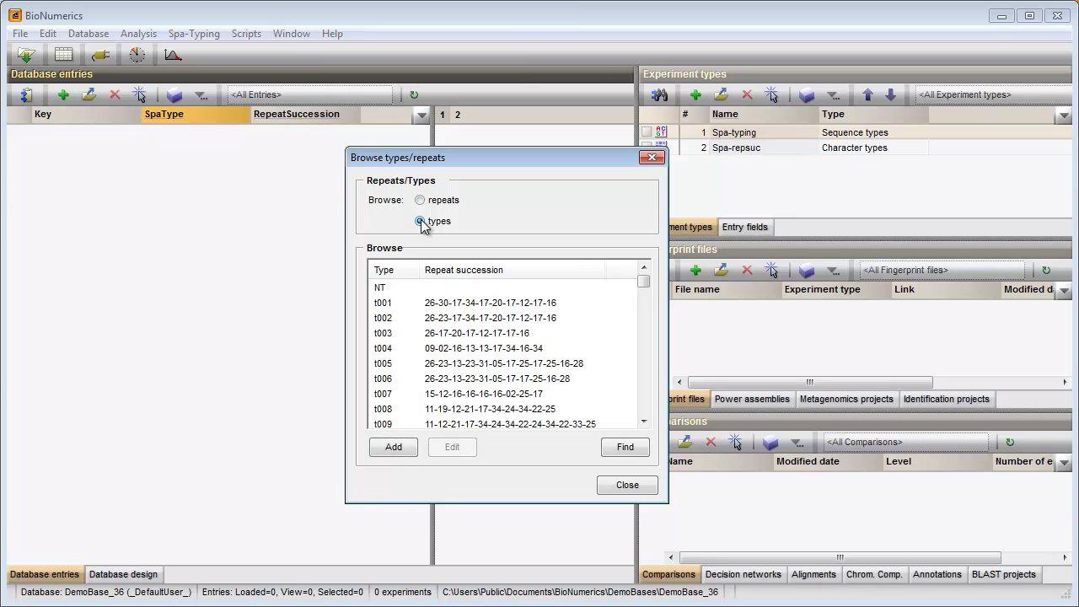
left_click(610, 484)
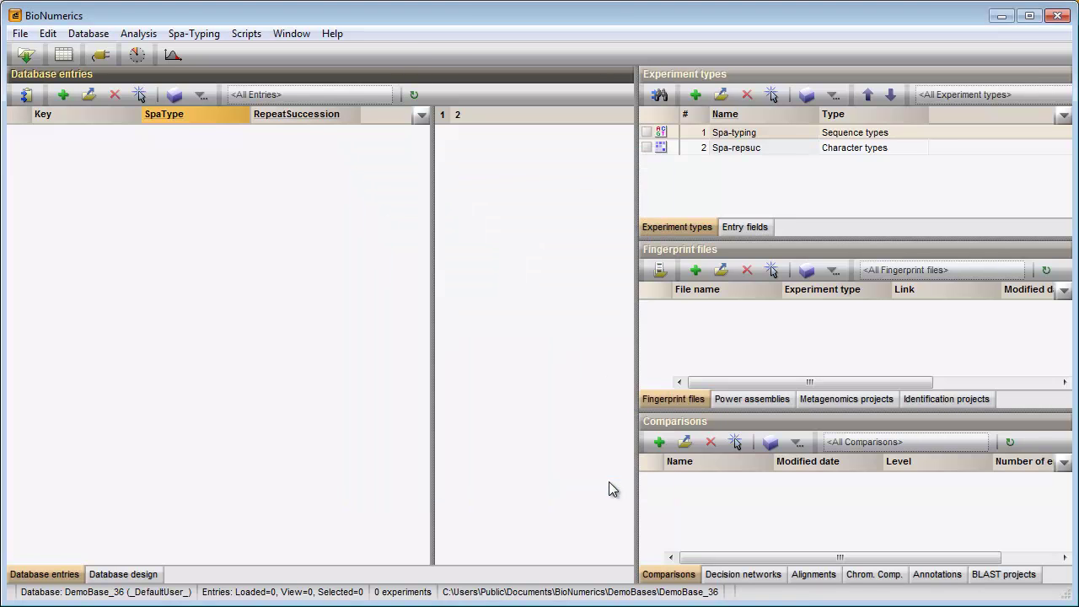
left_click(212, 35)
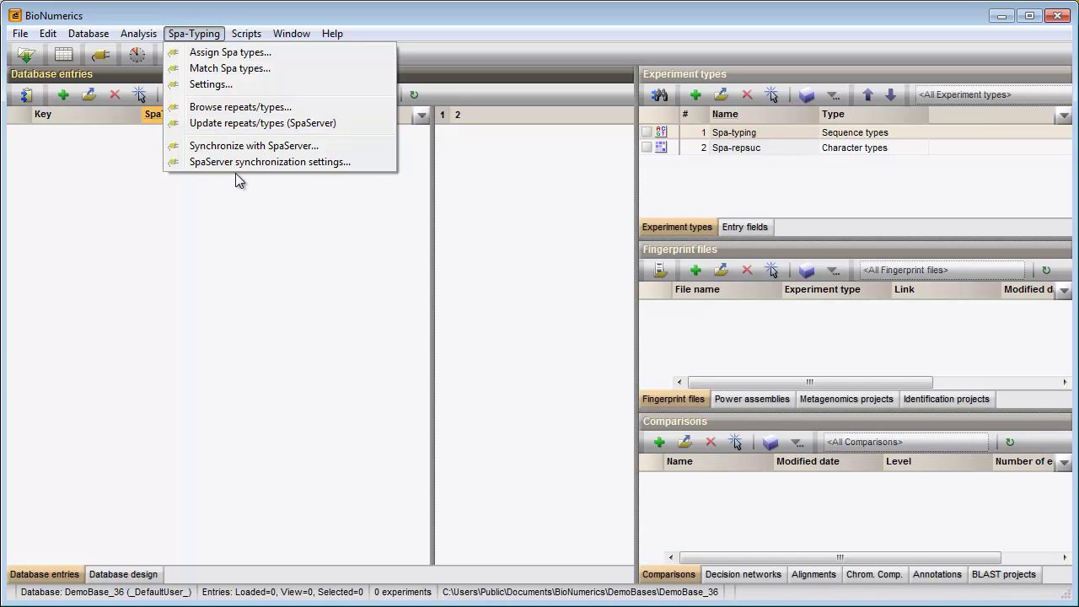
left_click(283, 265)
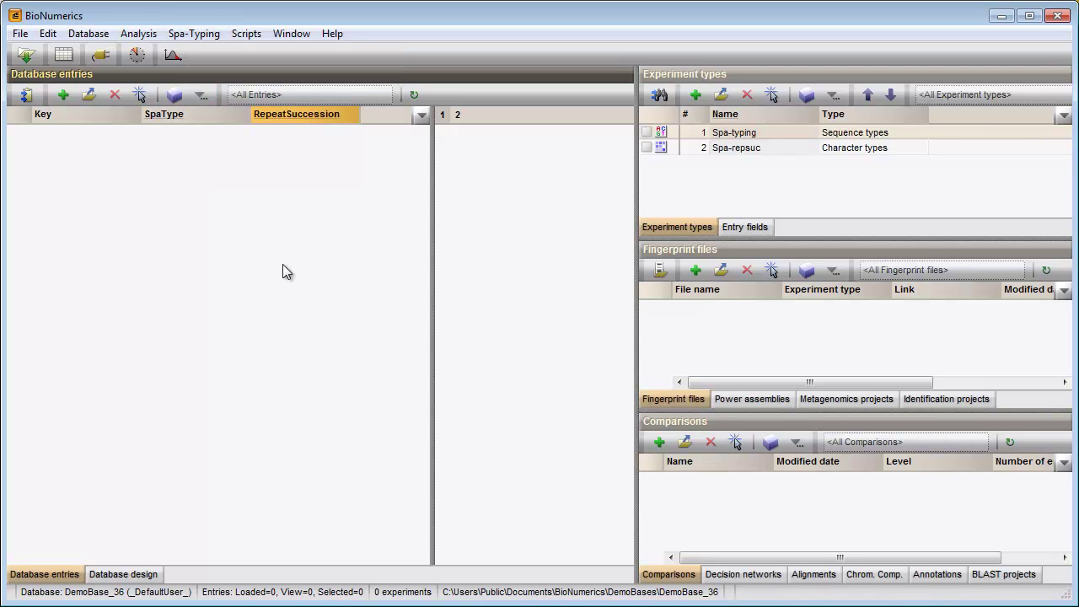